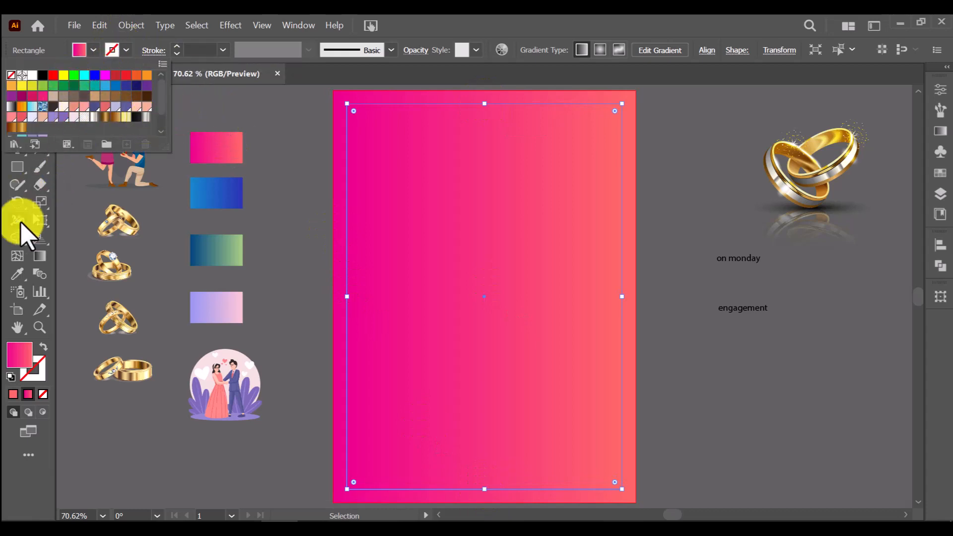
- Sample the lavender-to-pink gradient onto the inner rectangle, apply it as a stroke with no fill, and thicken the stroke
click(12, 277)
click(12, 276)
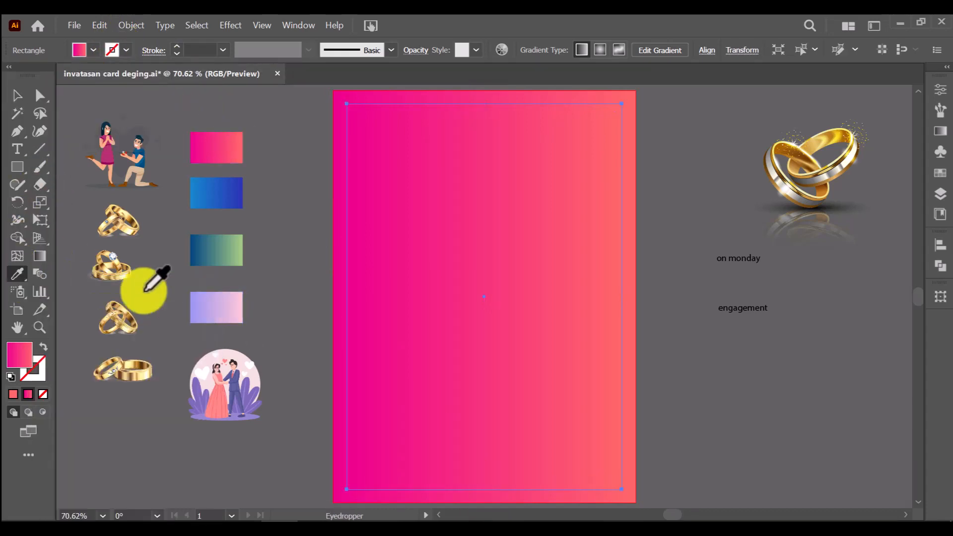
click(208, 305)
click(43, 346)
click(177, 46)
click(177, 45)
- Lock the card's background and its gradient border together
click(17, 95)
drag(302, 209, 674, 345)
click(134, 25)
mouse_move(278, 133)
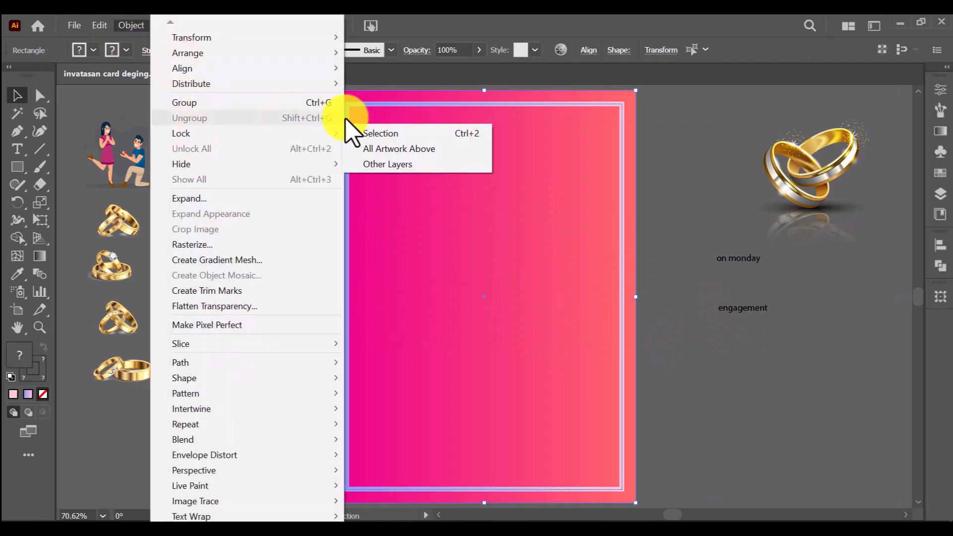
click(380, 134)
- Place the proposal couple illustration on the card, bring it to the front, and enlarge it across the middle
drag(130, 171, 482, 318)
right_click(482, 318)
mouse_move(565, 450)
click(657, 449)
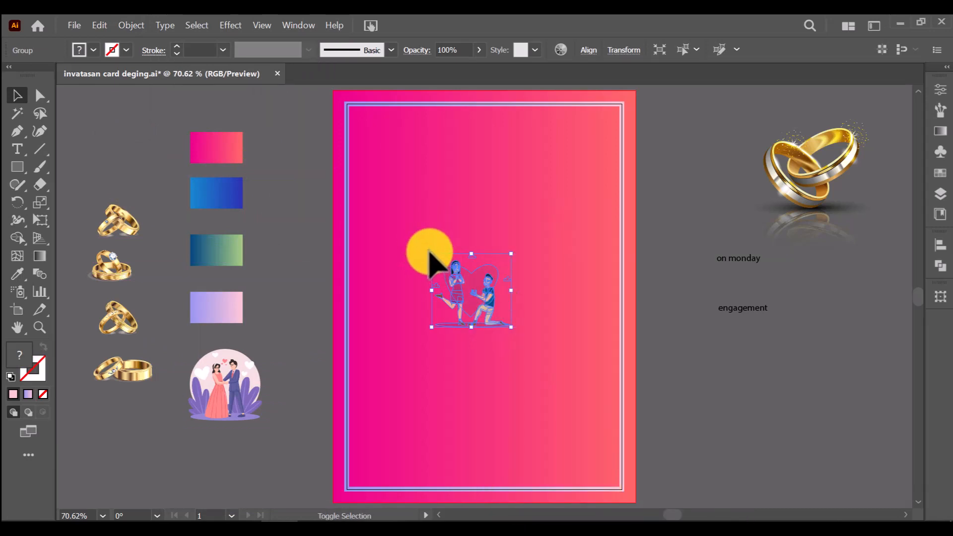
drag(432, 254, 385, 179)
drag(451, 294, 450, 316)
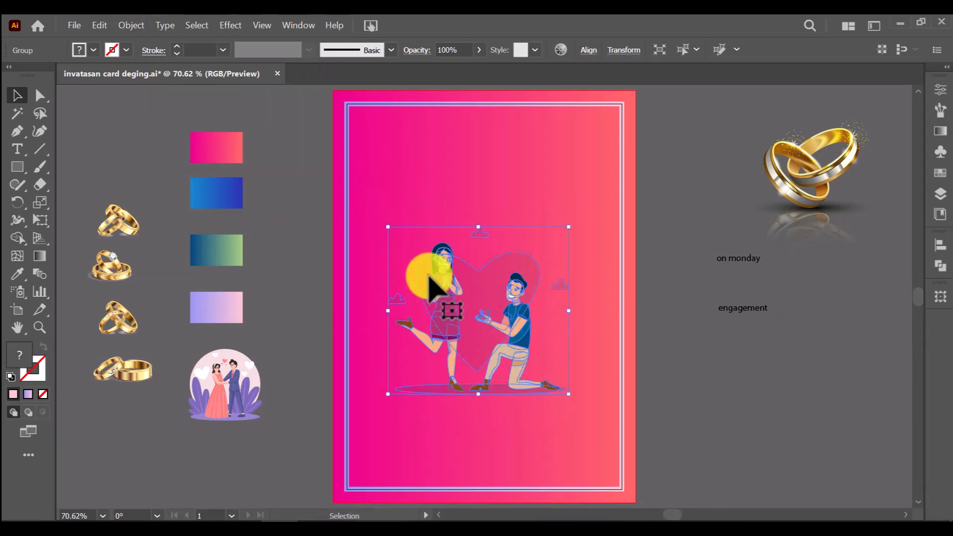
drag(388, 227, 370, 211)
click(309, 245)
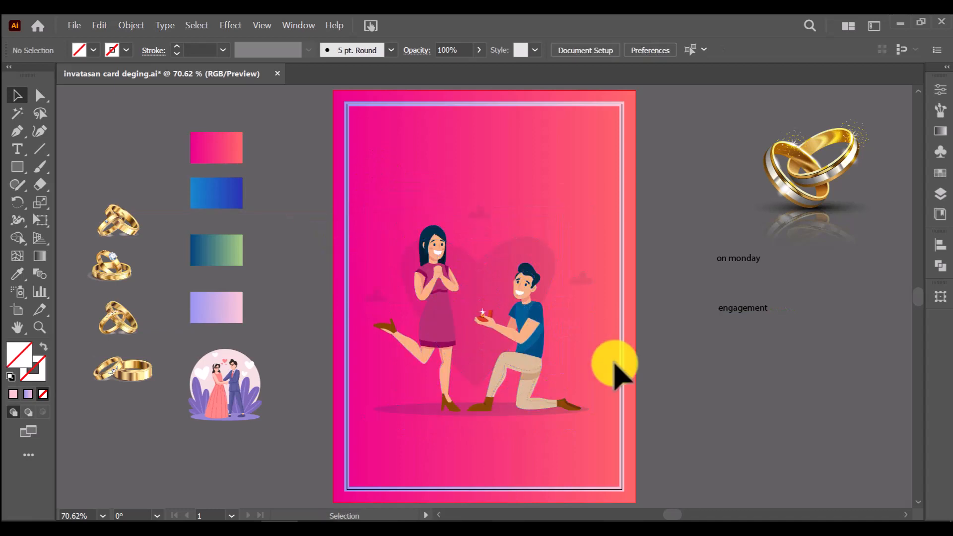
- Place the topmost small gold ring pair near the card's upper edge, centred and brought to the front
drag(113, 227, 480, 164)
click(281, 231)
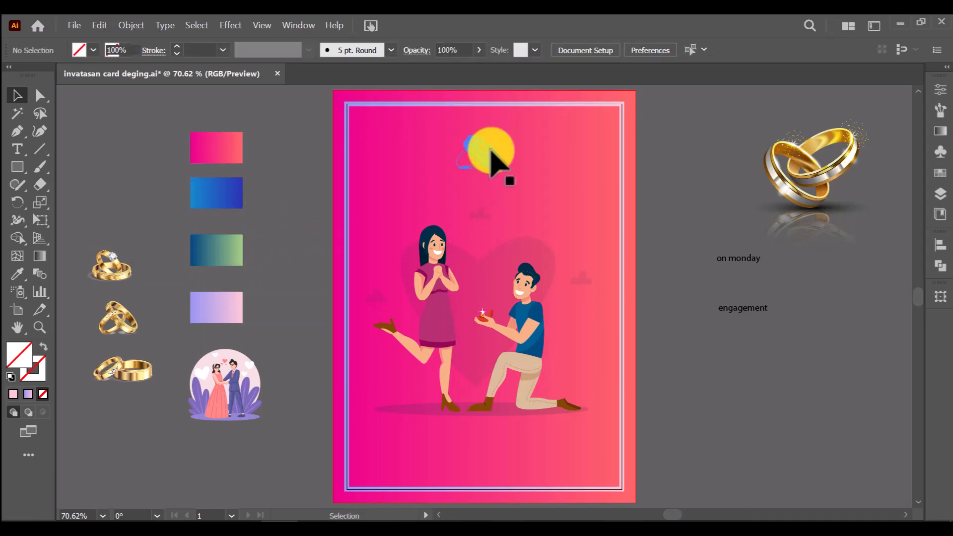
right_click(502, 150)
mouse_move(544, 398)
click(660, 398)
drag(500, 138, 504, 121)
click(294, 167)
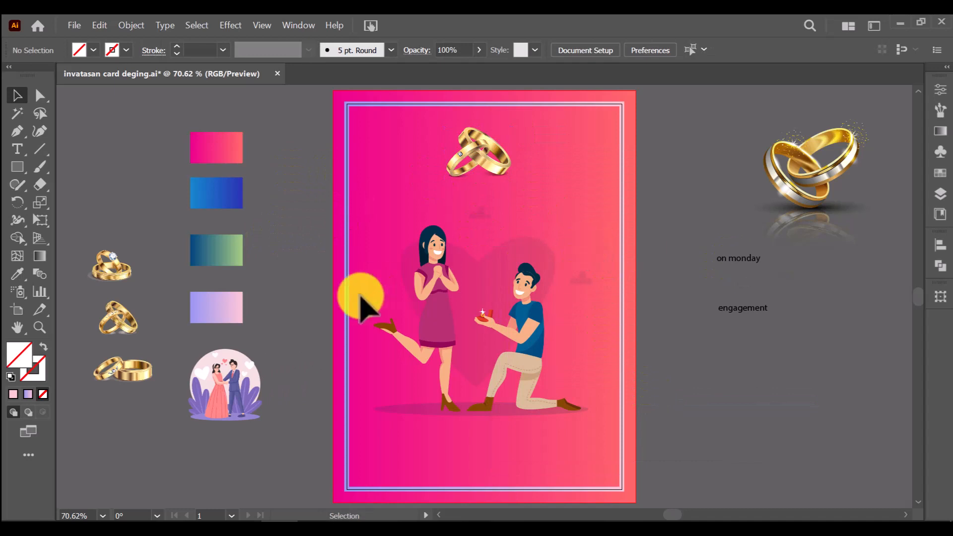
- Move the "engagement" text onto the card below the rings and bring it to the front
drag(743, 310, 470, 198)
right_click(470, 199)
mouse_move(571, 449)
click(709, 449)
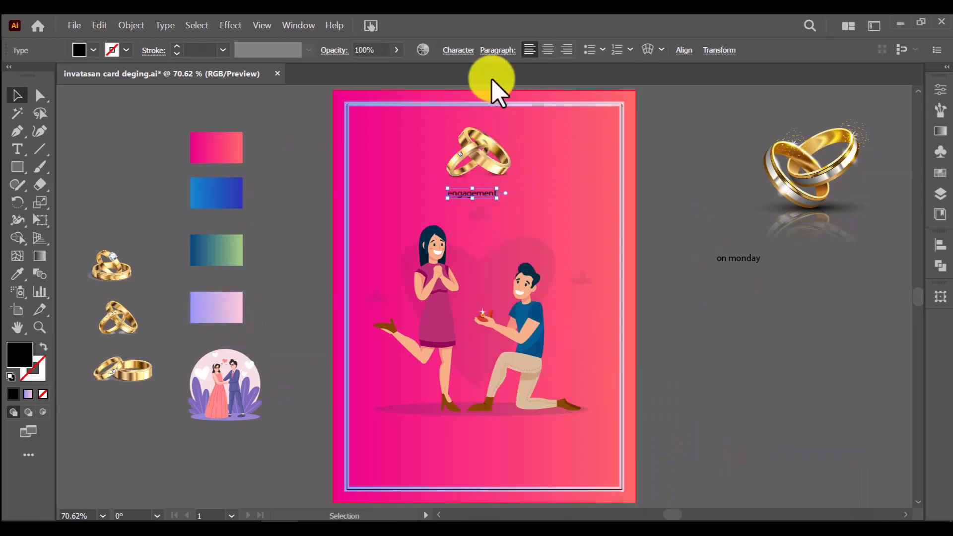
- Set the "engagement" text to the Algerian font at 26 pt
click(458, 50)
click(463, 74)
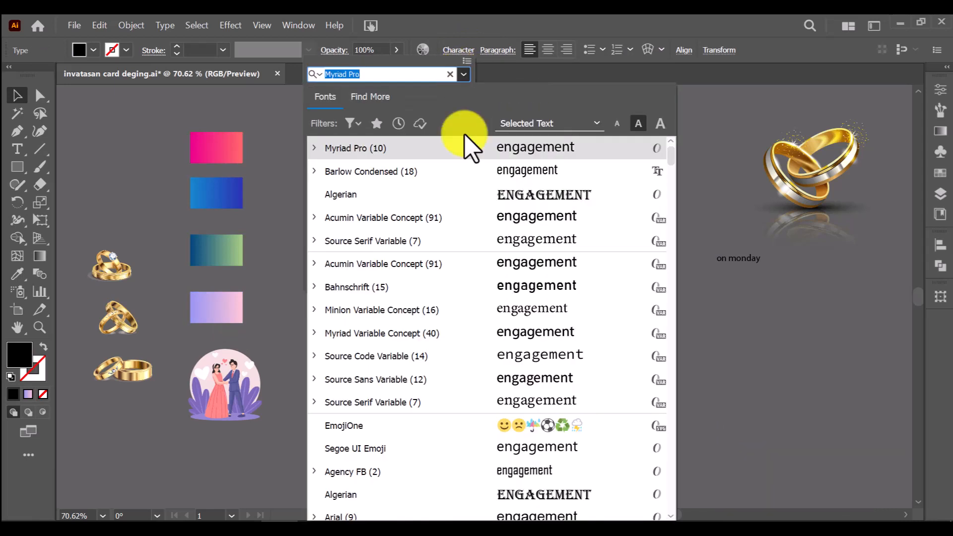
click(498, 195)
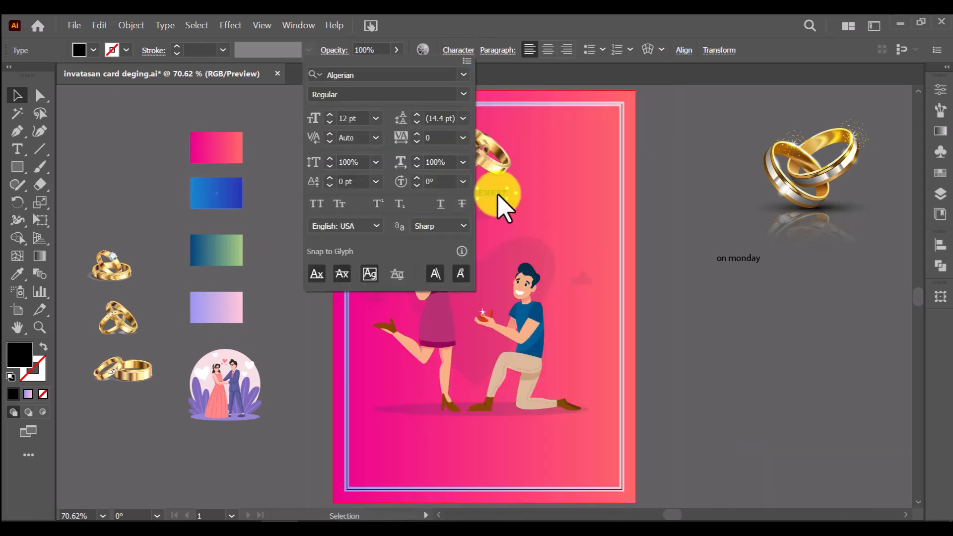
click(332, 114)
click(332, 114)
click(332, 114)
click(330, 134)
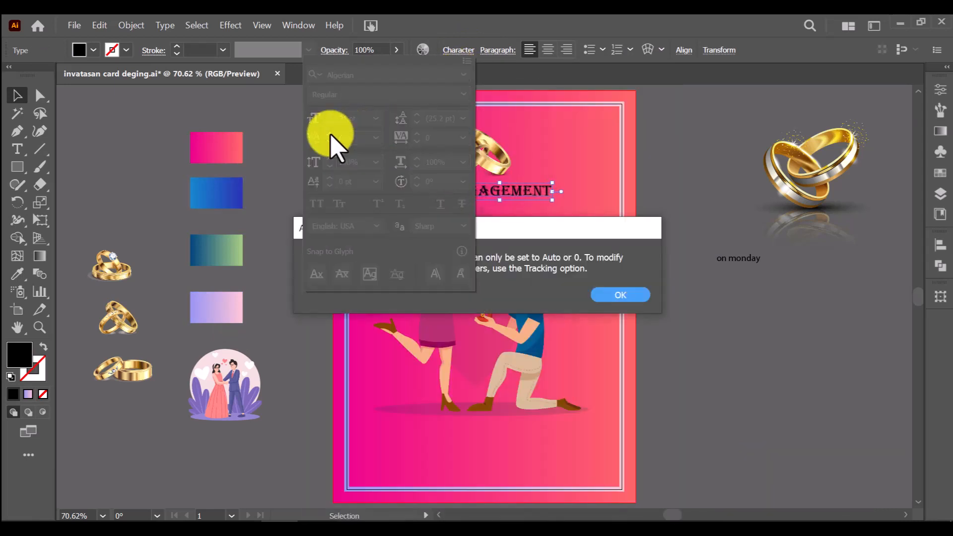
click(621, 295)
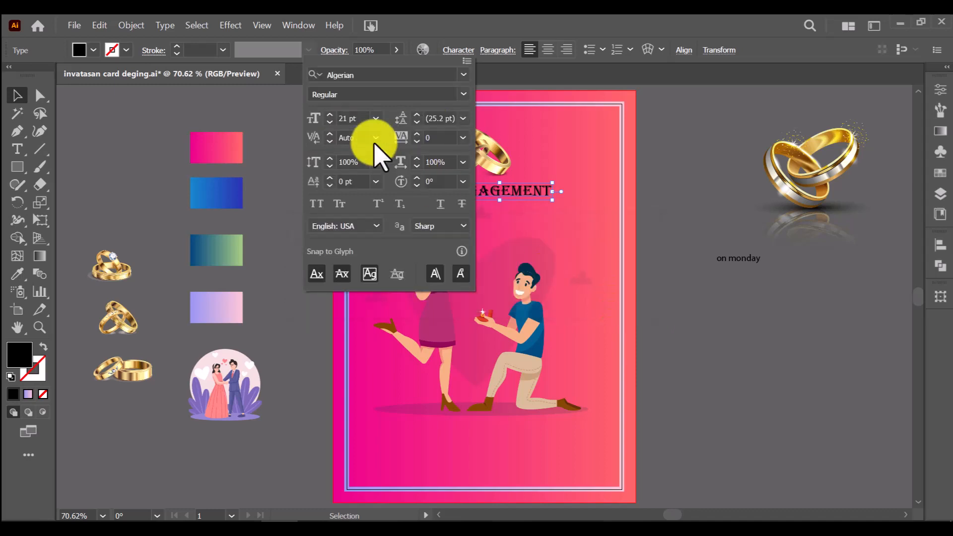
click(329, 115)
click(329, 115)
- Browse the available fonts for an alternative typeface for the engagement heading
click(400, 96)
click(464, 94)
click(463, 77)
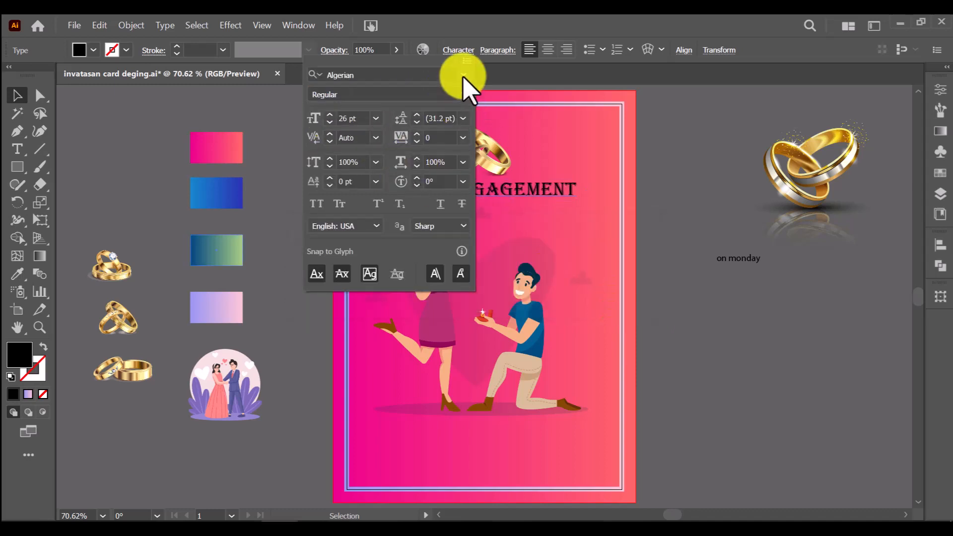
click(463, 76)
scroll(497, 397, down, 3)
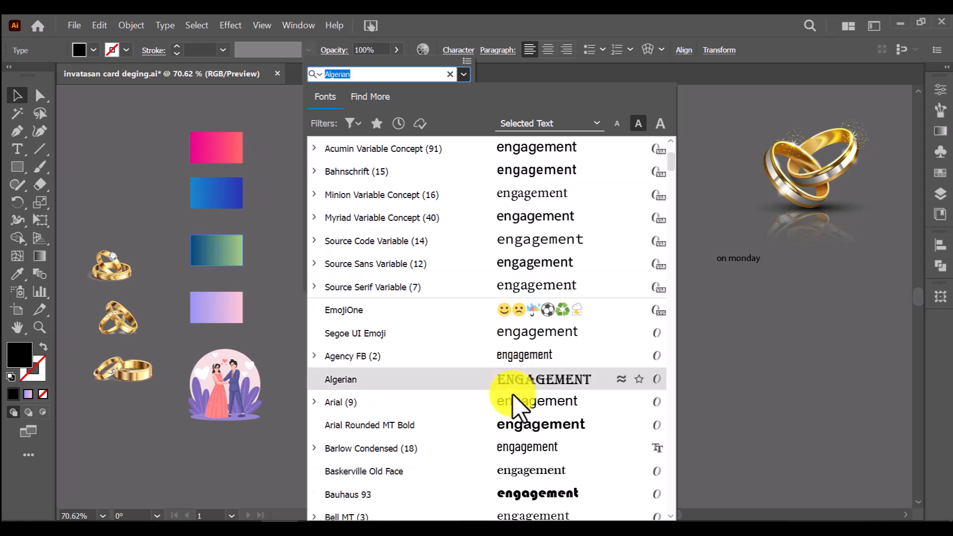
scroll(511, 402, down, 5)
click(566, 196)
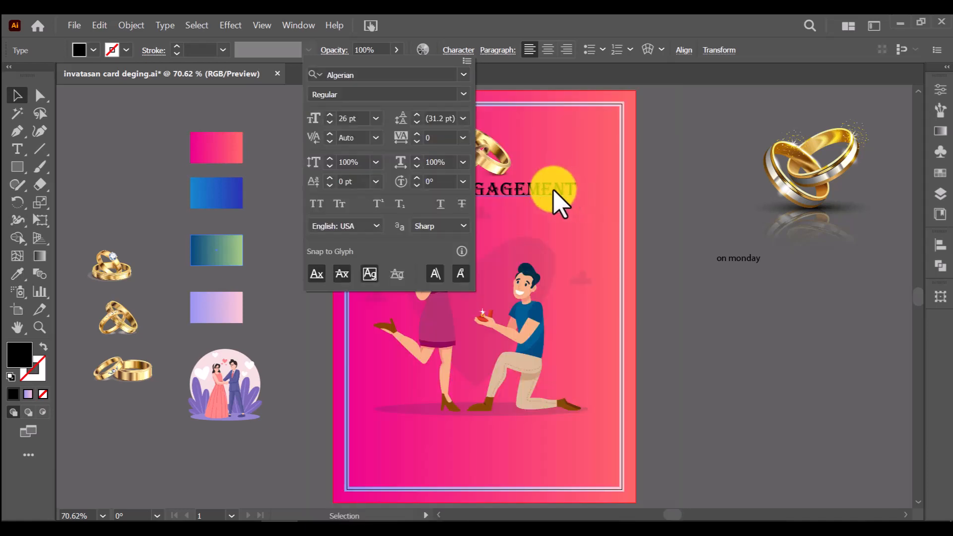
click(559, 204)
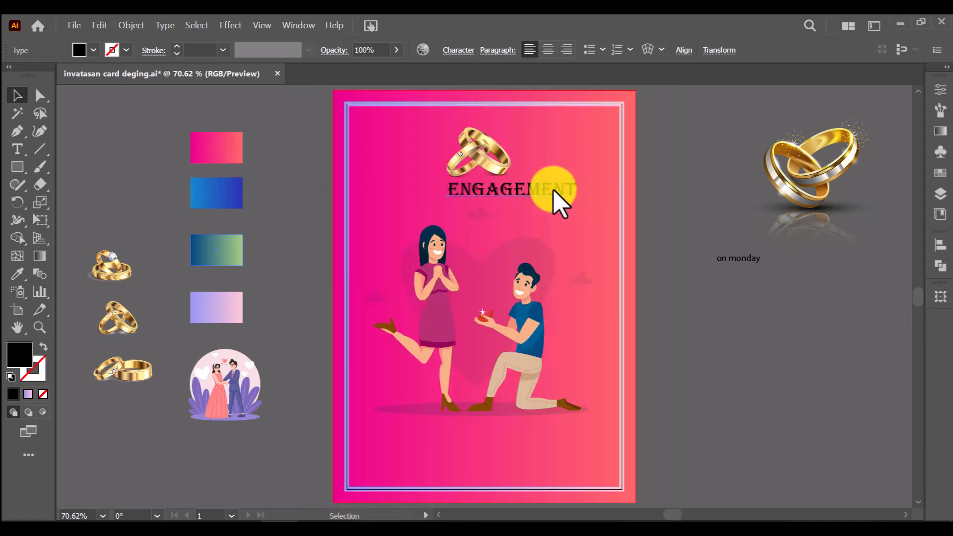
- Apply the blue gradient to the engagement heading as a 1 pt stroke with no fill
click(17, 274)
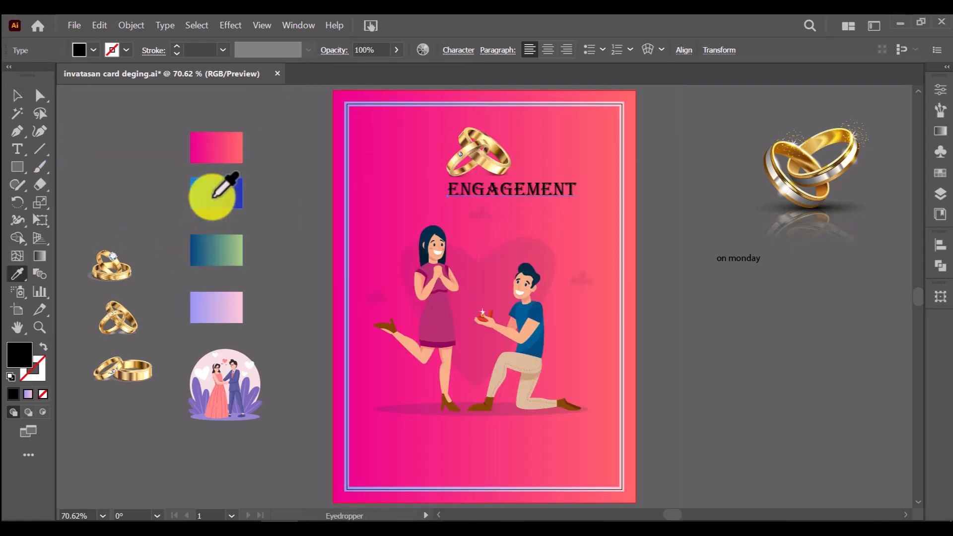
click(127, 50)
click(43, 346)
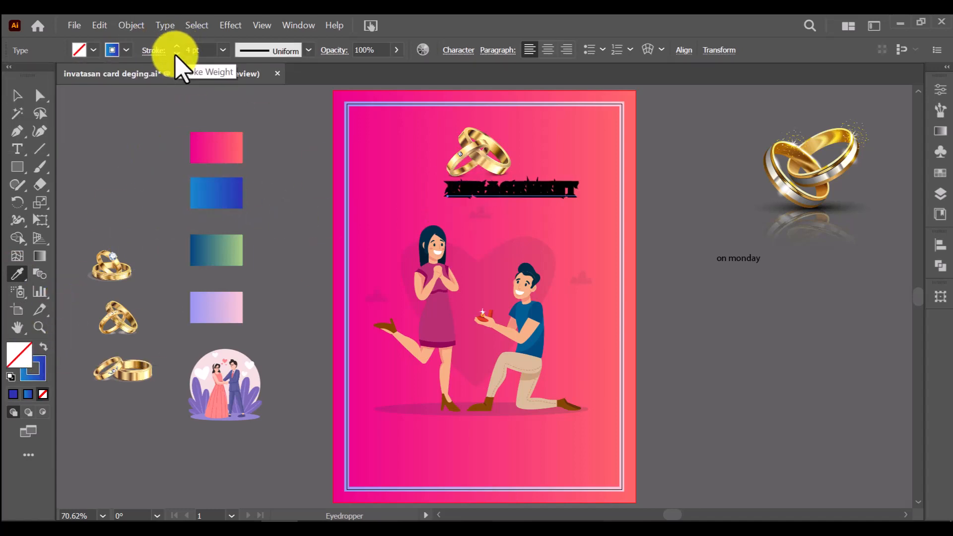
click(17, 96)
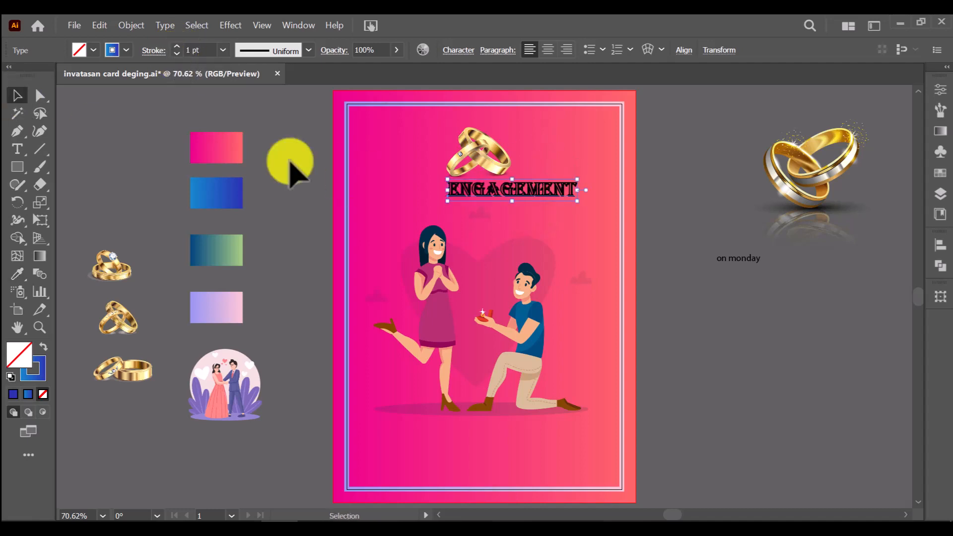
- Move the engagement heading above the rings and adjust both so they sit centred at the top of the card
drag(491, 194, 458, 124)
drag(481, 154, 480, 169)
click(476, 125)
drag(479, 130, 480, 140)
drag(415, 124, 408, 124)
drag(489, 128, 500, 128)
click(661, 164)
drag(483, 168, 486, 160)
click(698, 144)
- Place the "on monday" text below the rings in front of the background, and shift the couple illustration down
drag(729, 259, 471, 199)
right_click(472, 199)
mouse_move(511, 449)
click(723, 450)
drag(529, 380, 528, 400)
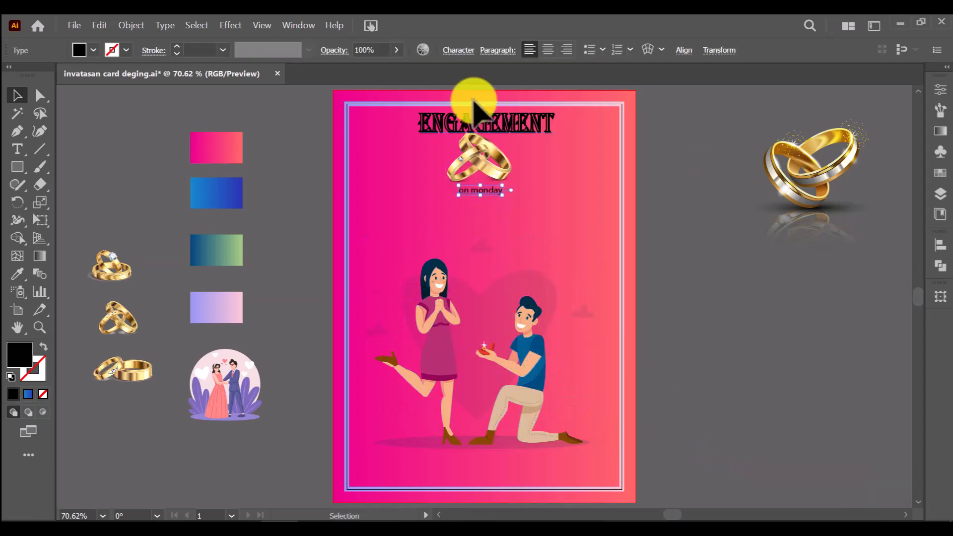
- Set the "on monday" text to Brush Script Std Medium at 24 pt
click(467, 51)
click(463, 74)
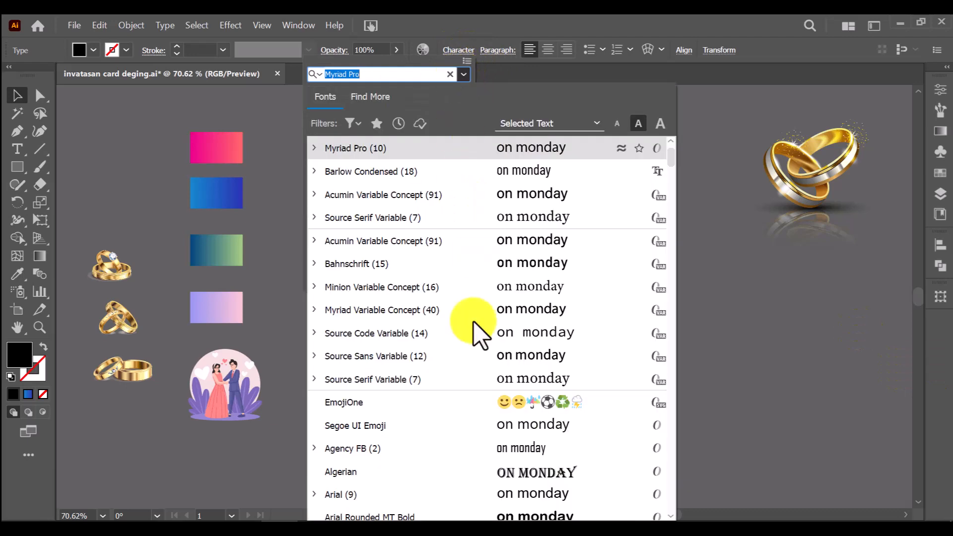
scroll(491, 358, down, 8)
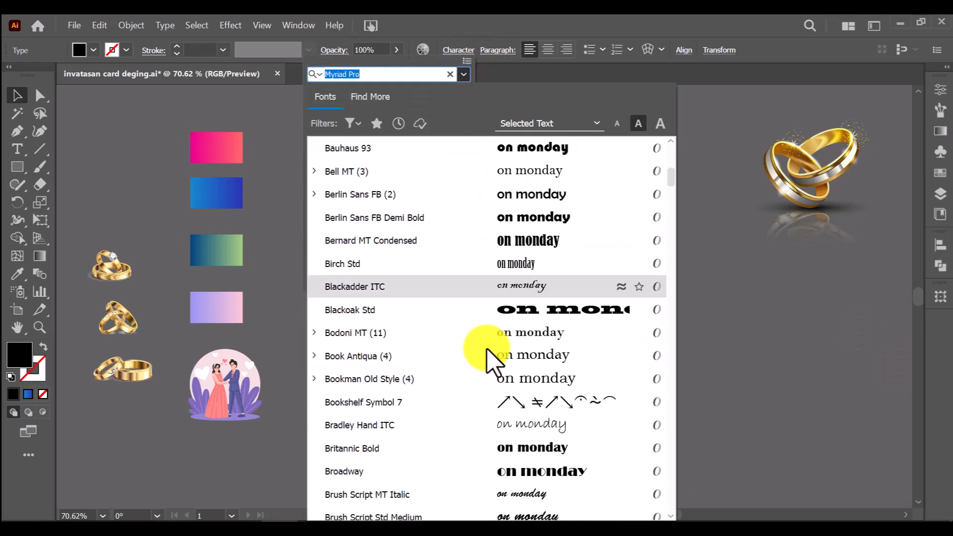
click(523, 427)
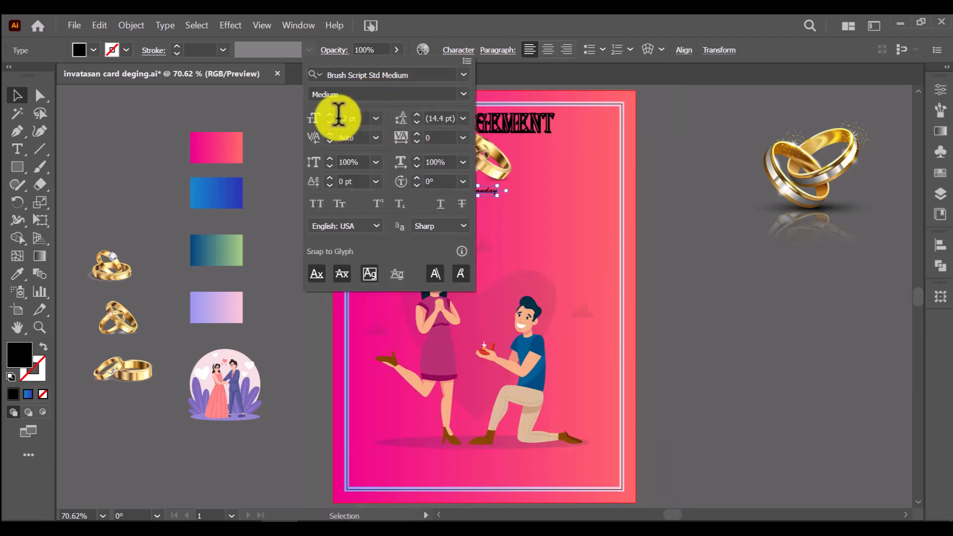
click(375, 119)
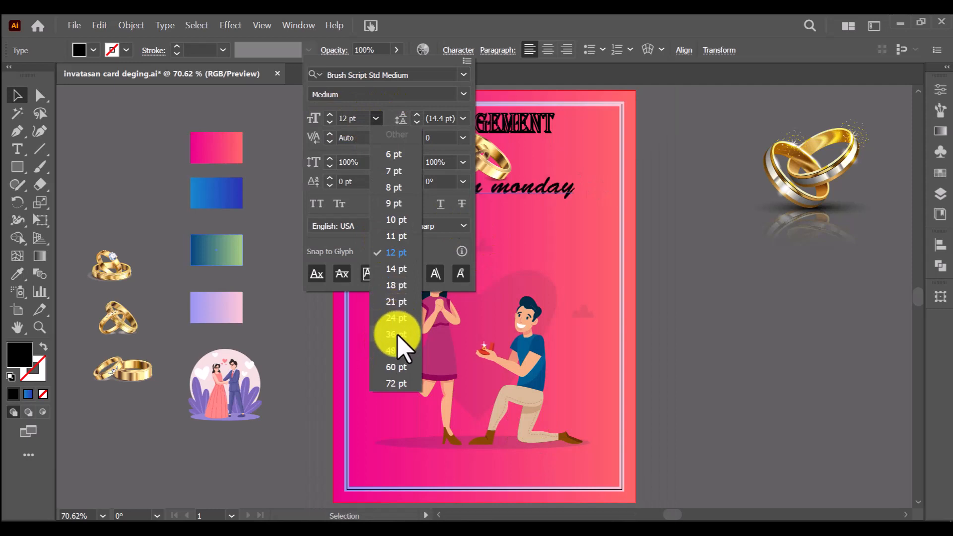
click(398, 334)
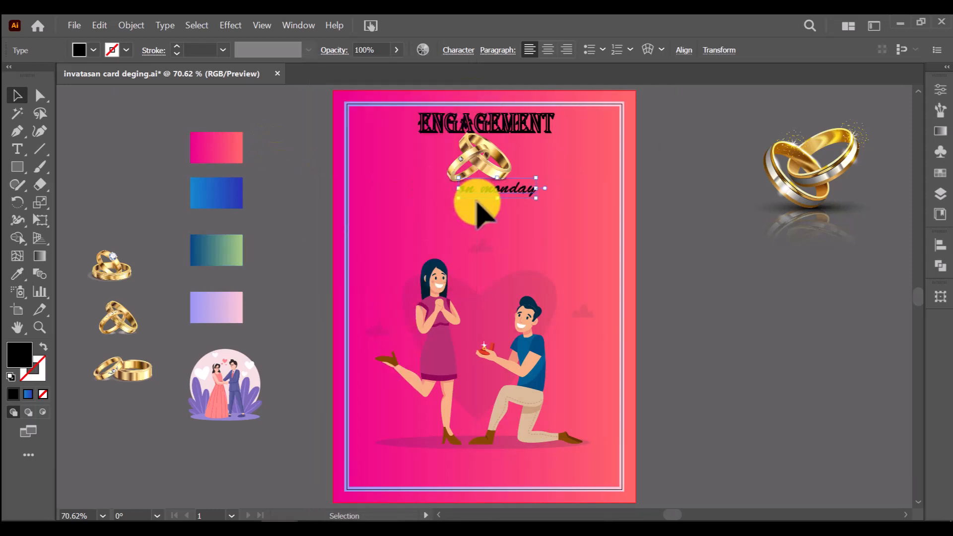
- Try recolouring the "on monday" text with the blue and lavender gradient samples
click(93, 50)
click(95, 75)
click(18, 276)
click(17, 276)
click(215, 194)
click(207, 304)
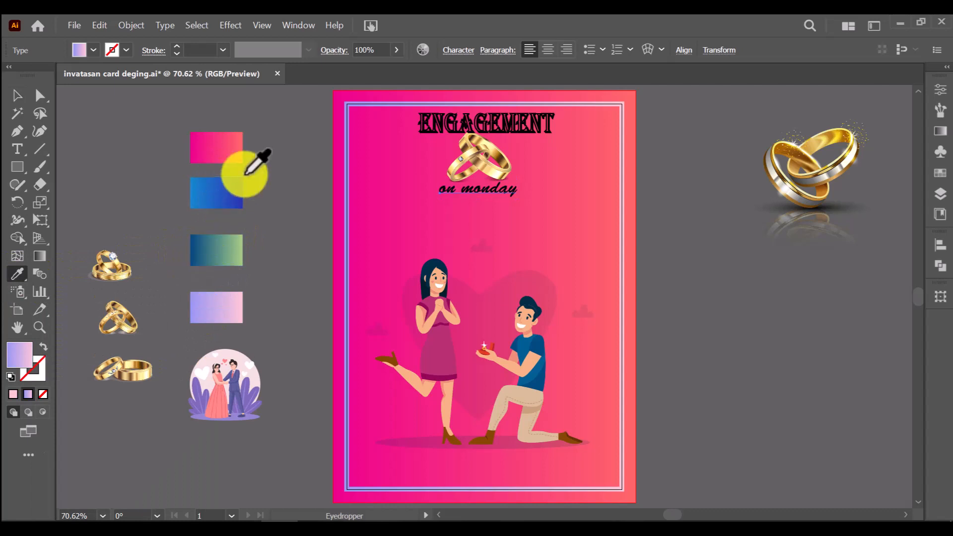
- Try the blue gradient on the "on monday" text as a fill and as a stroke
click(238, 190)
click(127, 50)
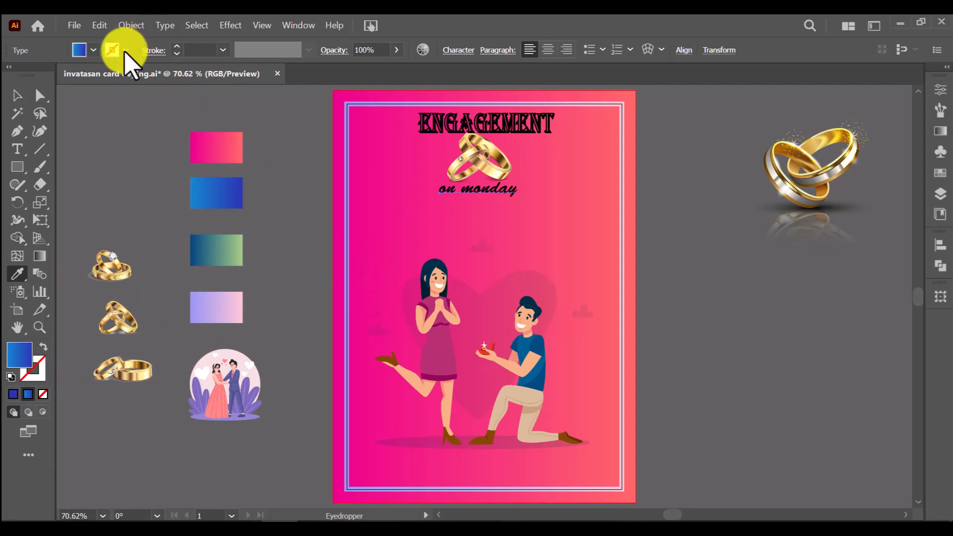
click(46, 371)
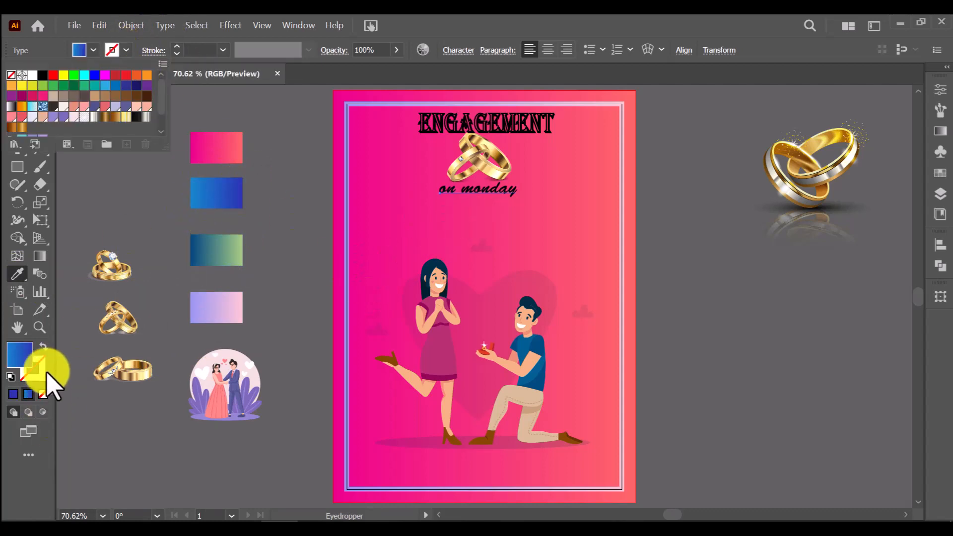
click(43, 346)
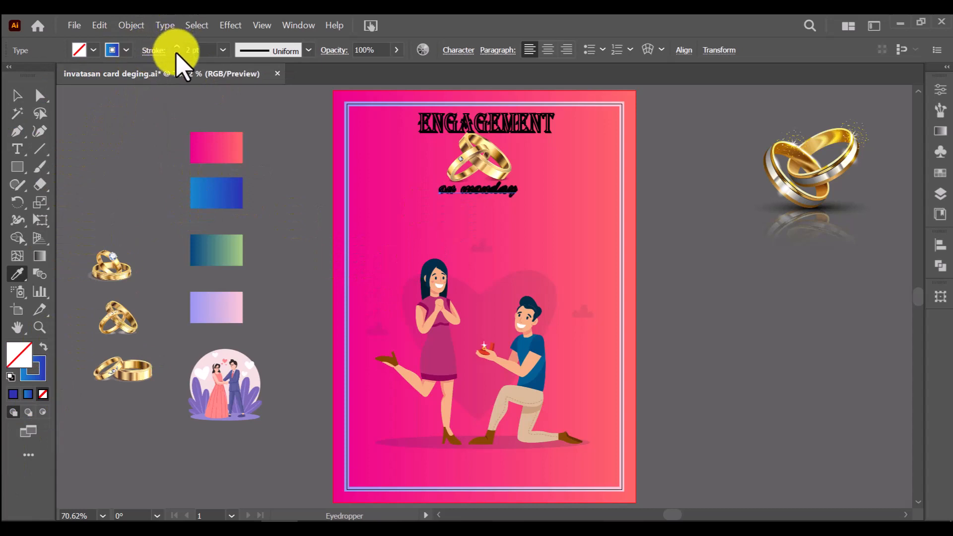
click(43, 347)
- Fill the "on monday" text with white sampled from the round couple illustration, and enlarge it to about 30.5 pt
click(276, 180)
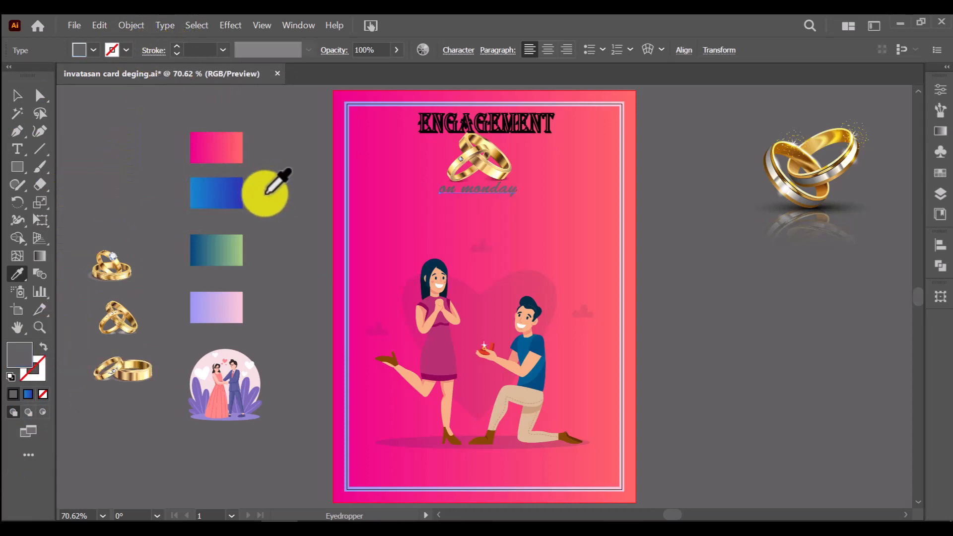
click(206, 372)
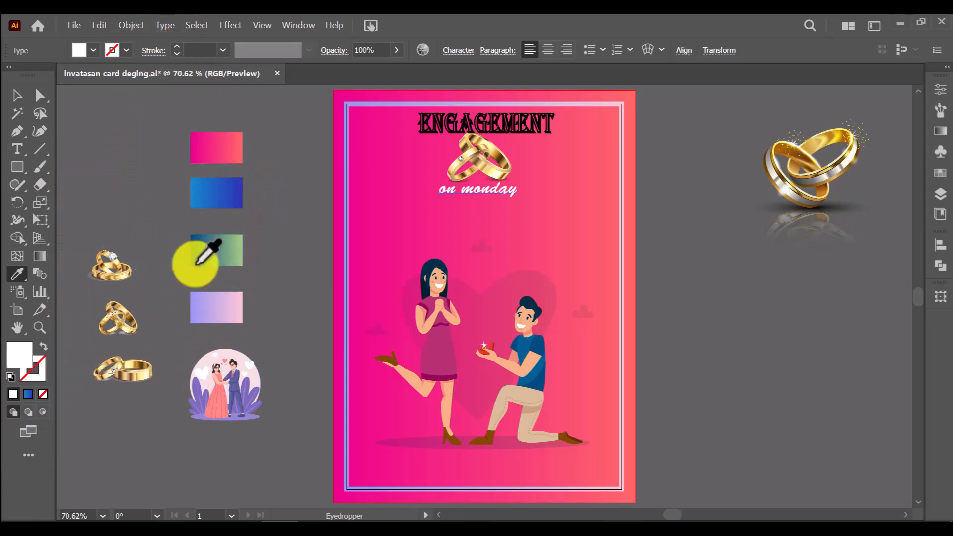
click(16, 96)
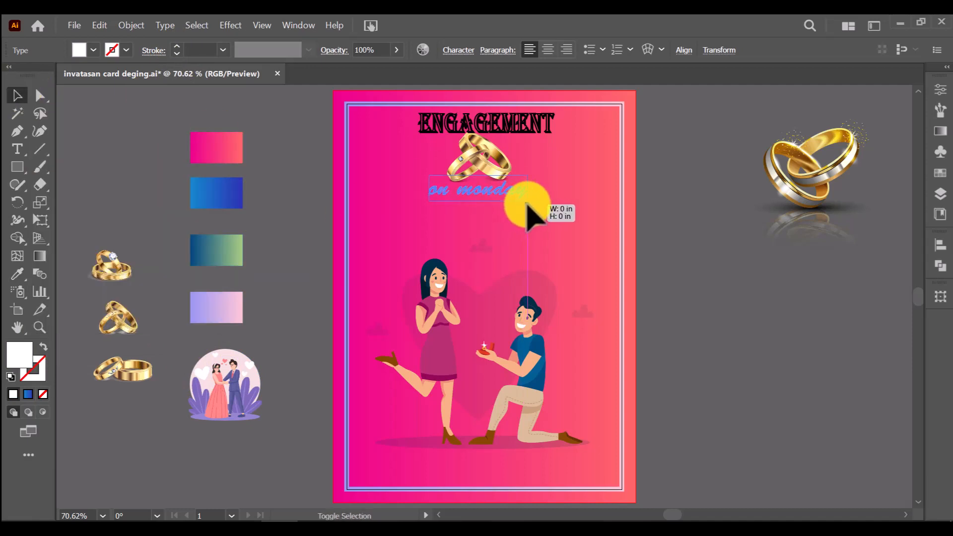
- Duplicate the "on monday" line directly below itself and change the copy's text to "28 sept. 2023"
drag(505, 216, 505, 210)
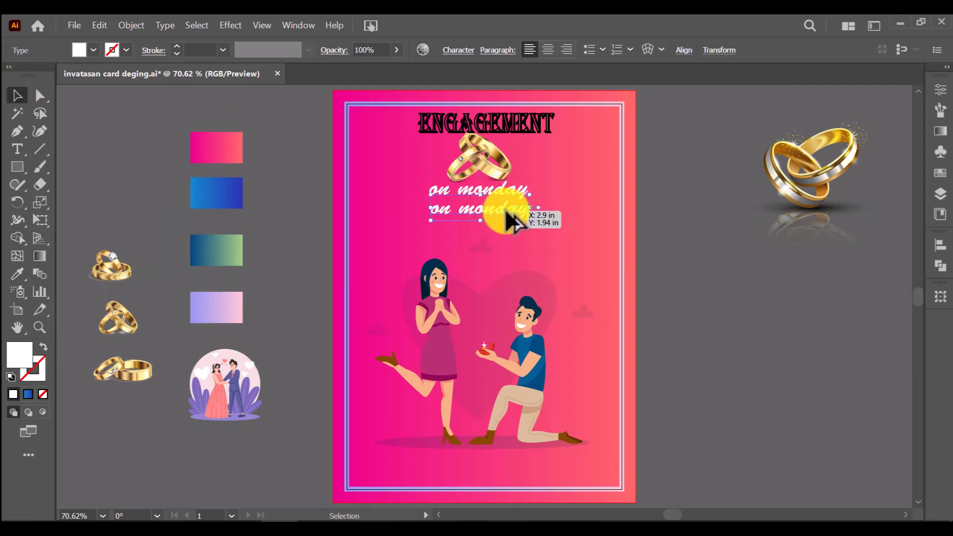
key(t)
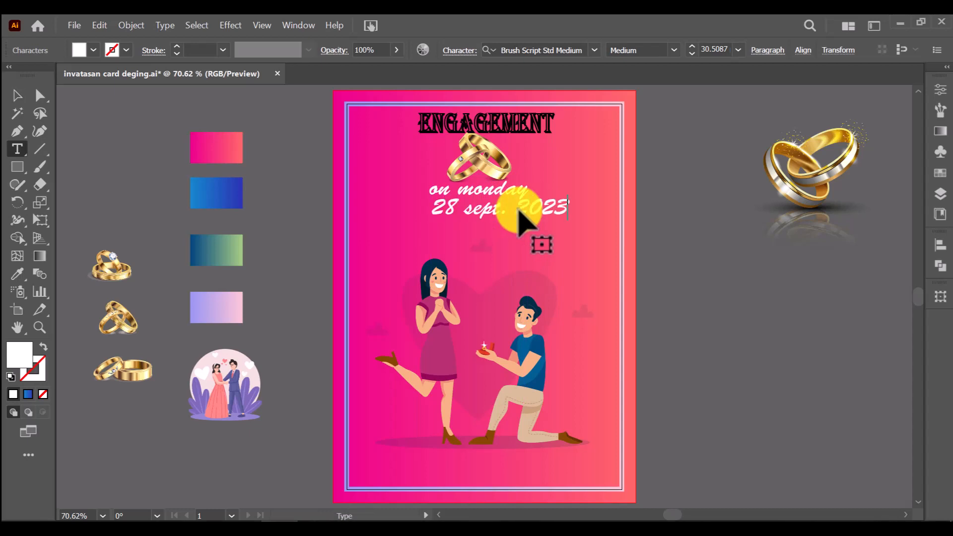
click(17, 94)
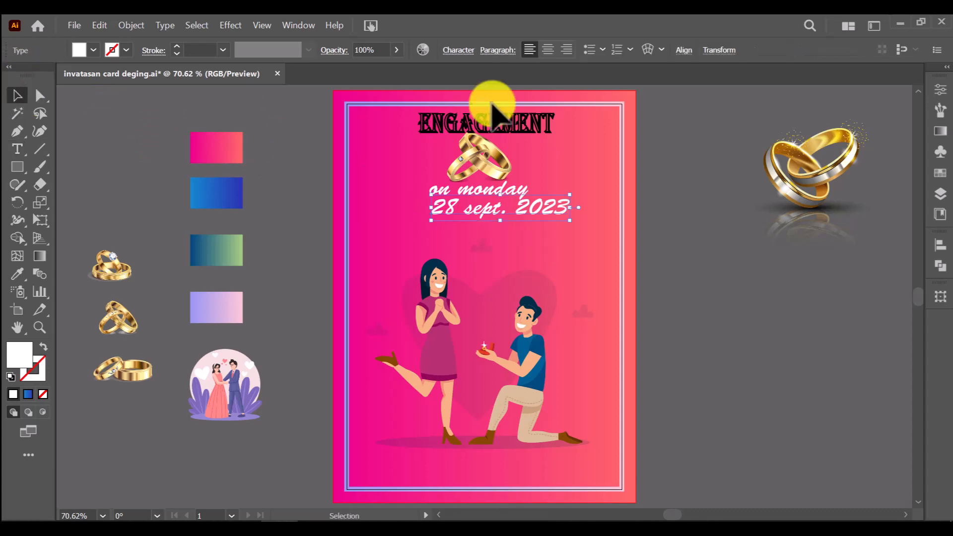
- Reduce the "28 sept. 2023" line's font size to 25 pt
click(458, 50)
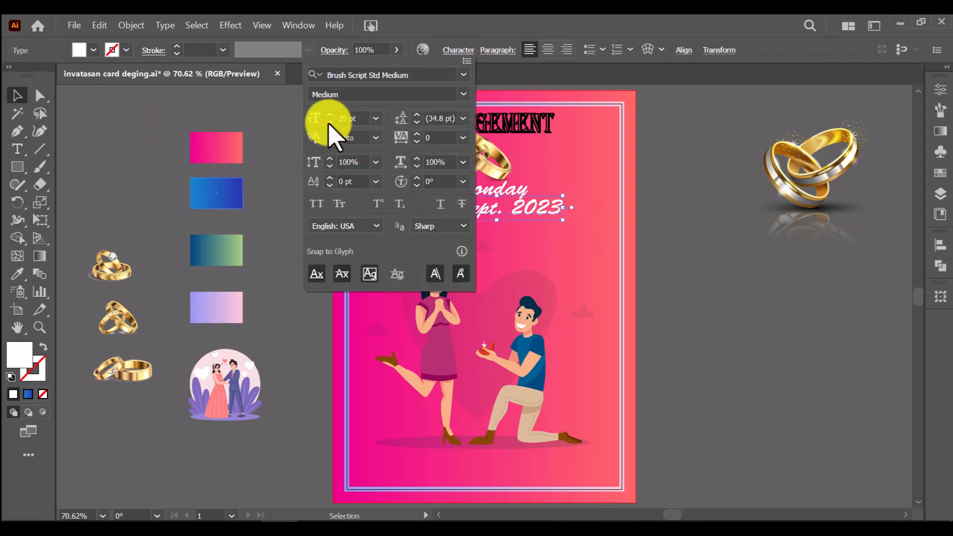
click(281, 129)
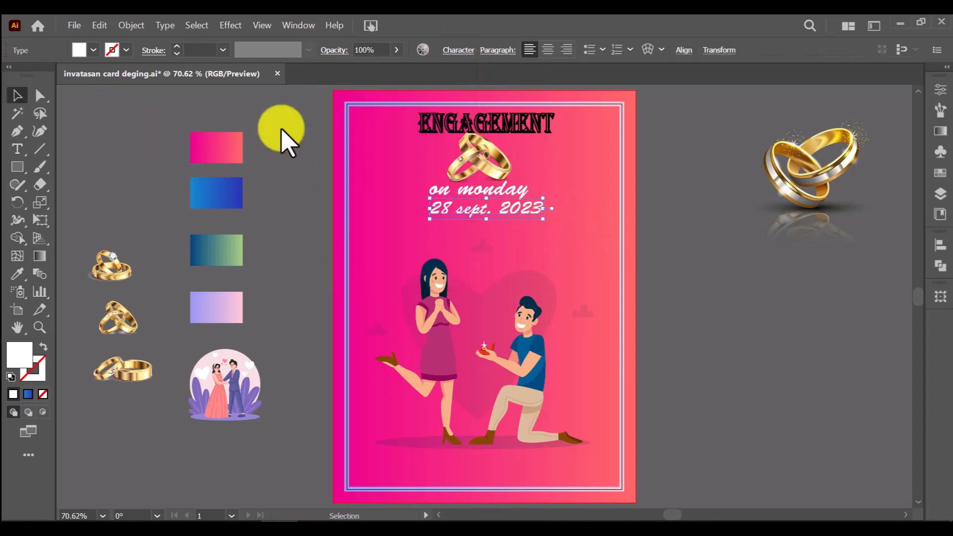
- Duplicate the date line below itself, change the copy's text to "At 8 PM.", and shrink it to about 21.6 pt close under the date
drag(472, 230, 473, 236)
key(t)
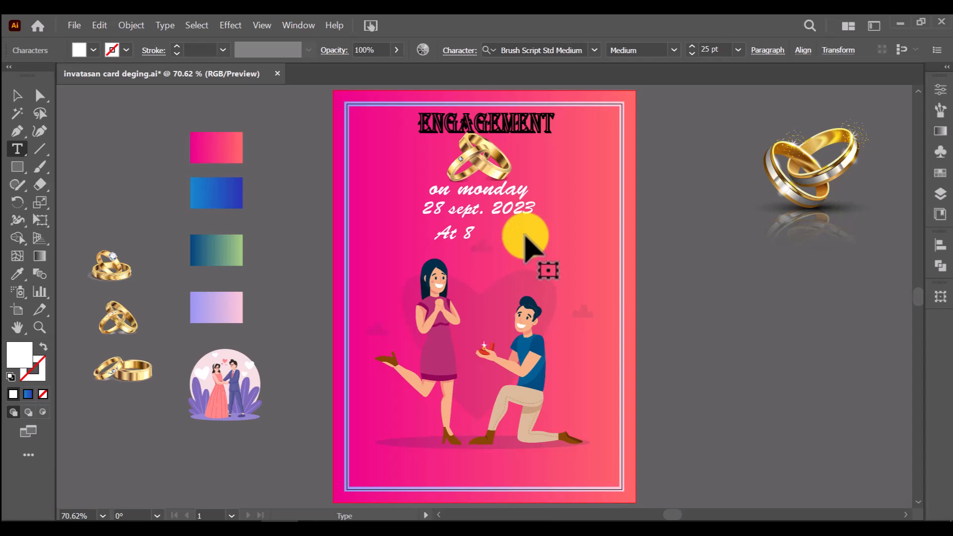
click(17, 95)
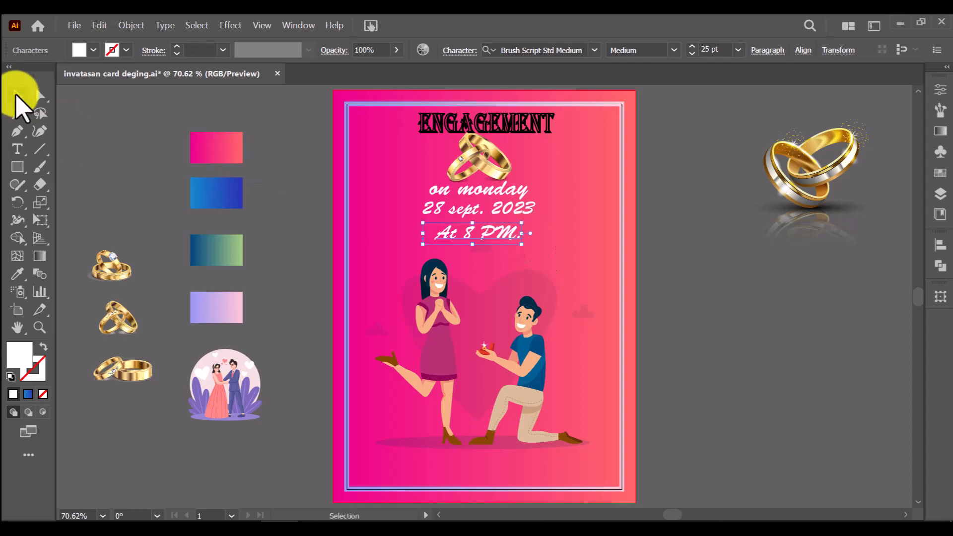
mouse_move(517, 239)
mouse_down()
mouse_move(497, 239)
mouse_move(515, 255)
mouse_up()
- Enlarge the "on monday" line so it is wider than the date line and centre it above the date
click(491, 189)
click(451, 50)
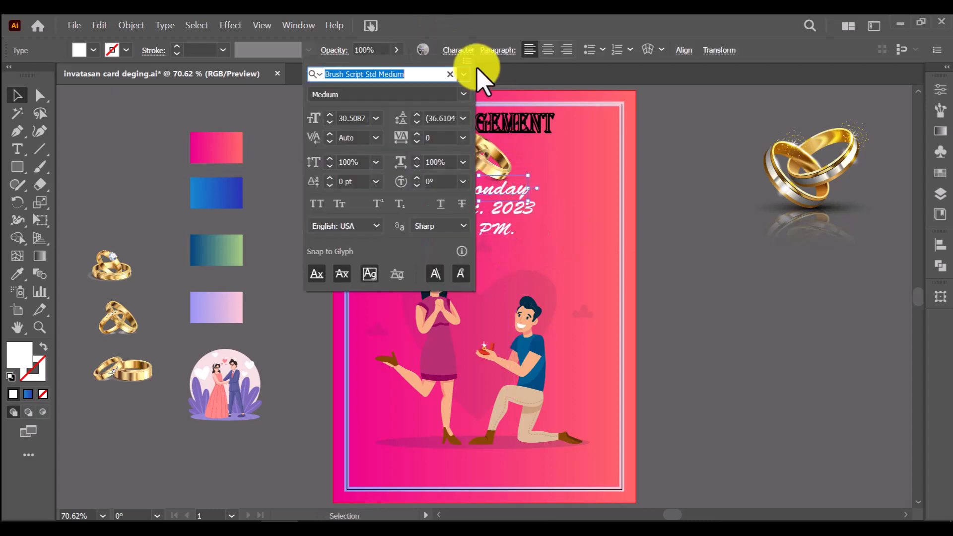
triple_click(331, 117)
click(584, 263)
drag(479, 196, 463, 195)
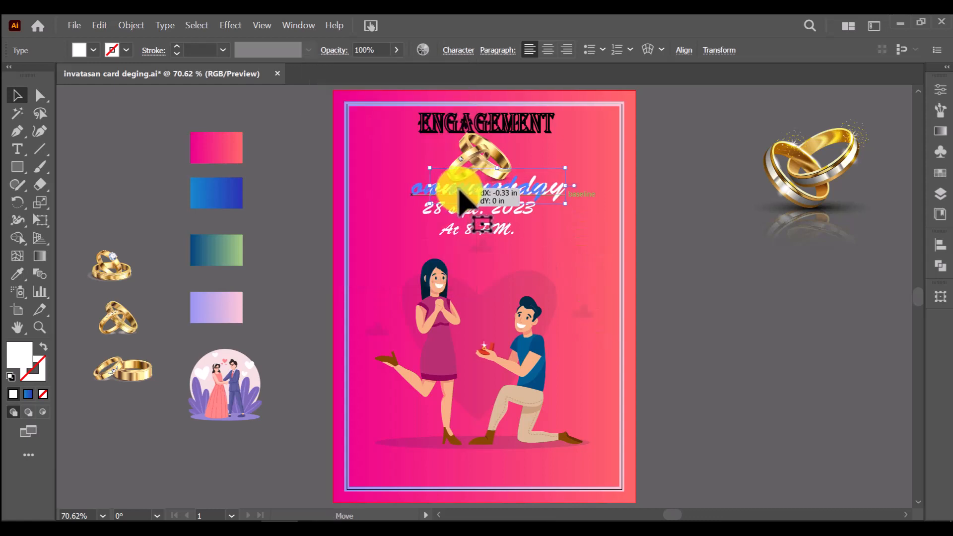
click(574, 203)
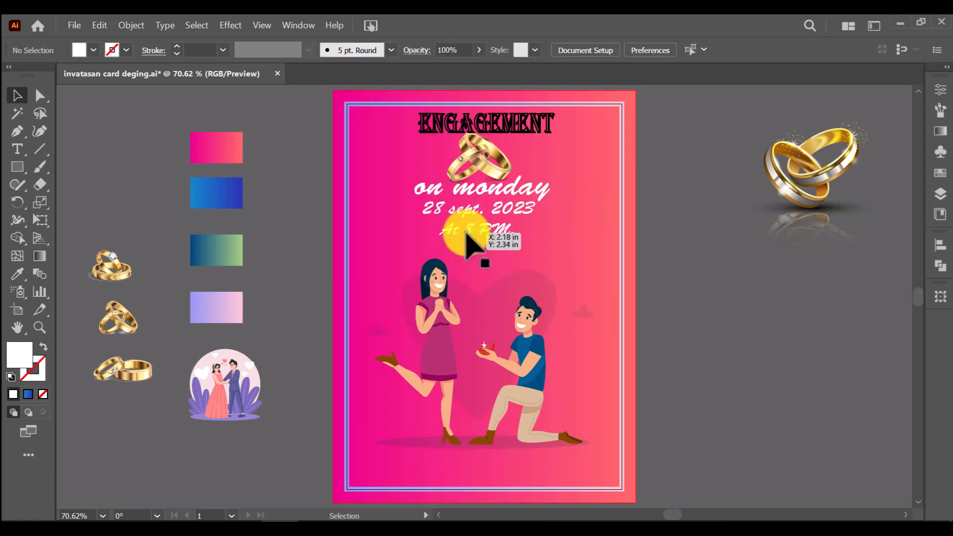
- Copy the "At 8 PM." line to the card's lower-left area below the couple and change the copy's text to "Venue :-"
click(472, 239)
drag(472, 238, 383, 465)
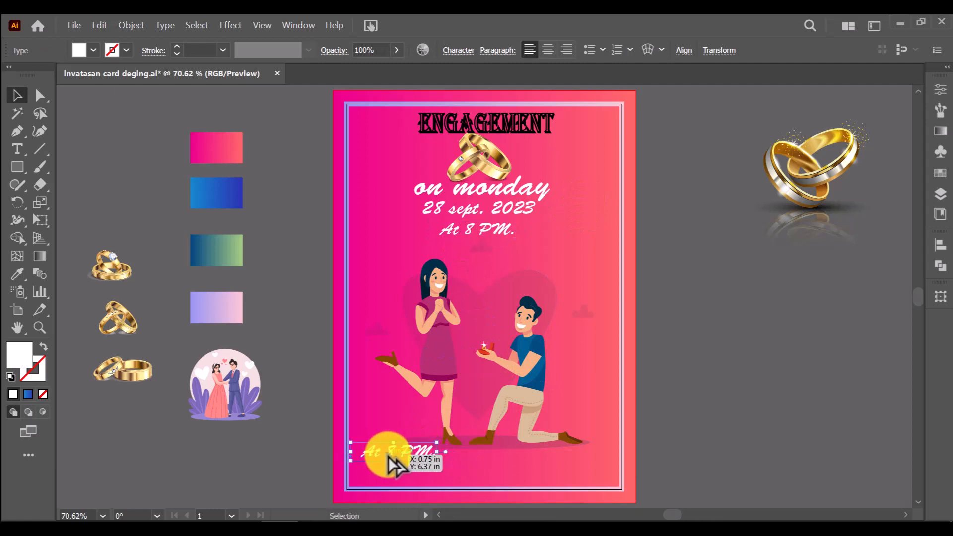
key(t)
click(430, 456)
key(BackSpace)
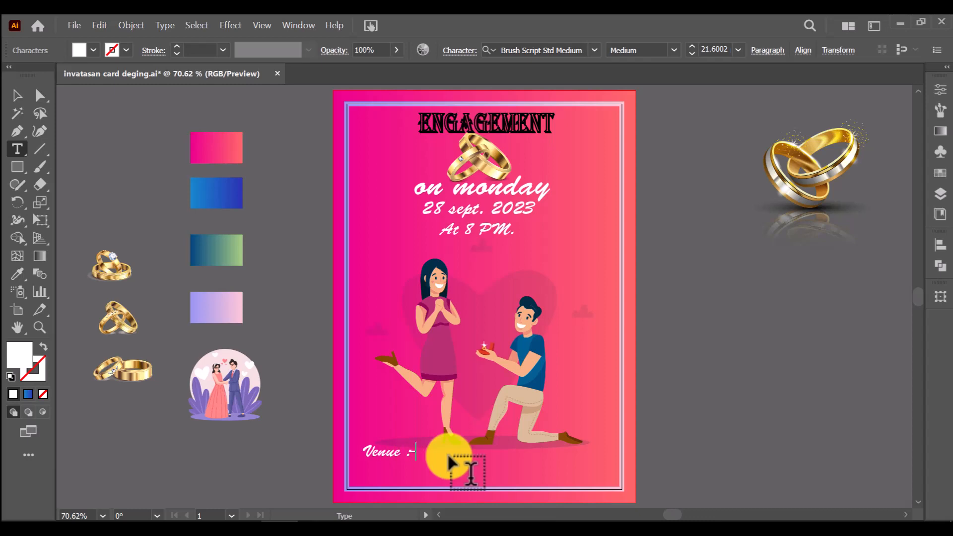
- Add the two-line placeholder address "guihkhilfhl jkghk,hggi djkhk hfhfhioud" beside "Venue :-" and shift the venue text slightly down
click(17, 149)
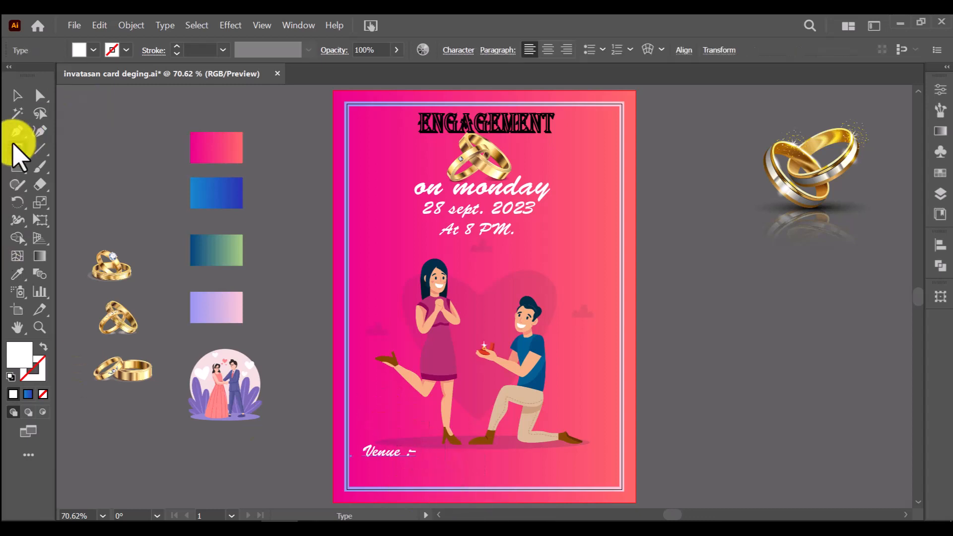
click(426, 452)
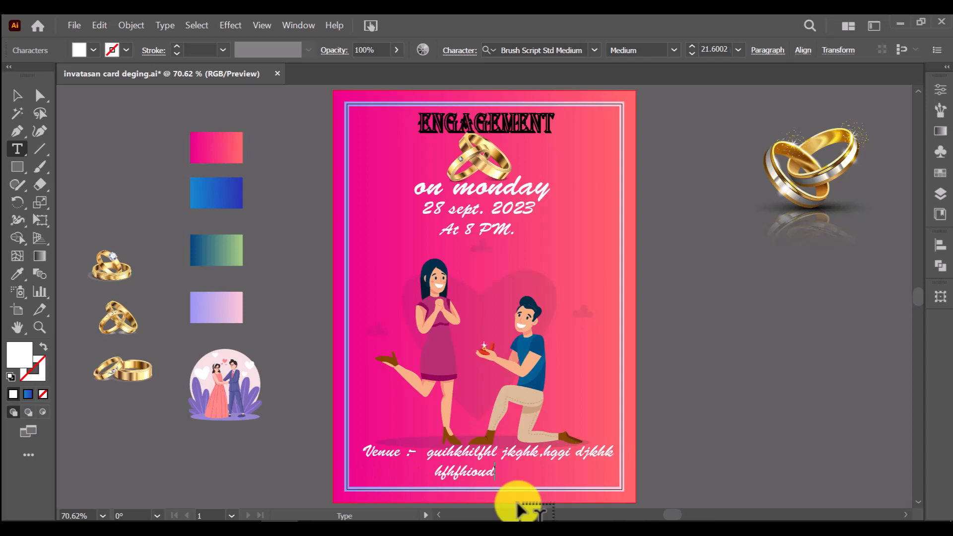
click(17, 97)
drag(478, 453, 477, 457)
click(744, 408)
- Move the couple illustration up away from the venue text and nudge it slightly to the right
drag(530, 340, 530, 326)
key(Right)
key(Right)
key(Right)
key(Right)
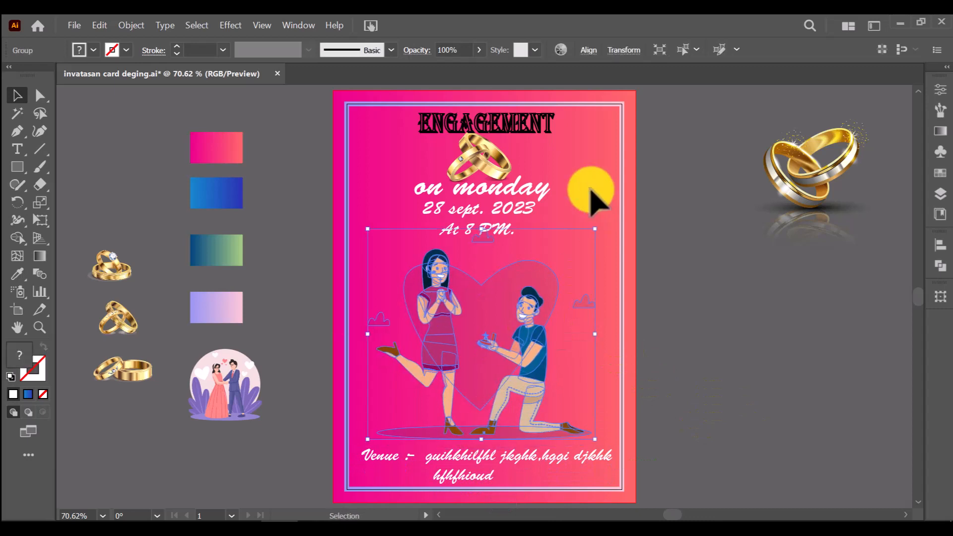
click(590, 191)
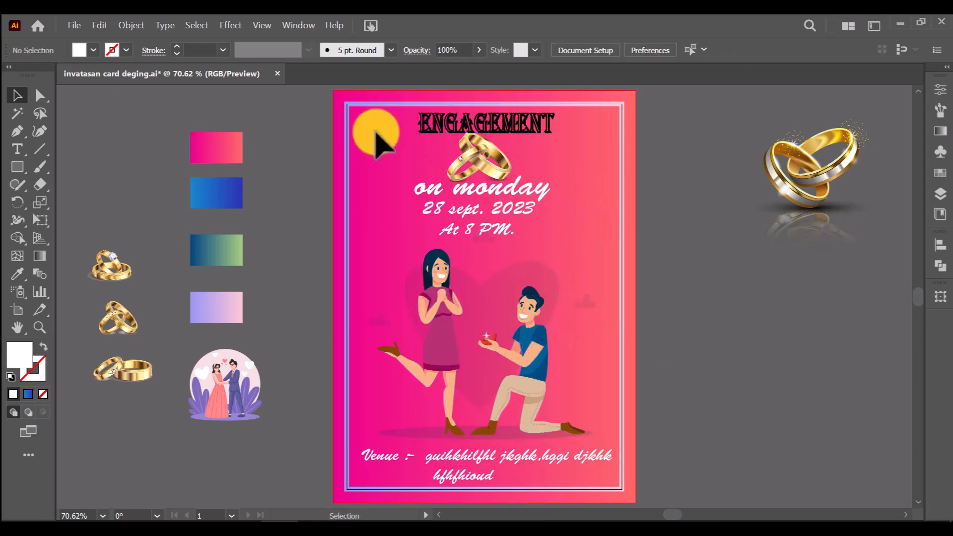
- Recolour the "ENGAGEMENT" heading with the white fill sampled from the round couple illustration
click(465, 130)
click(17, 274)
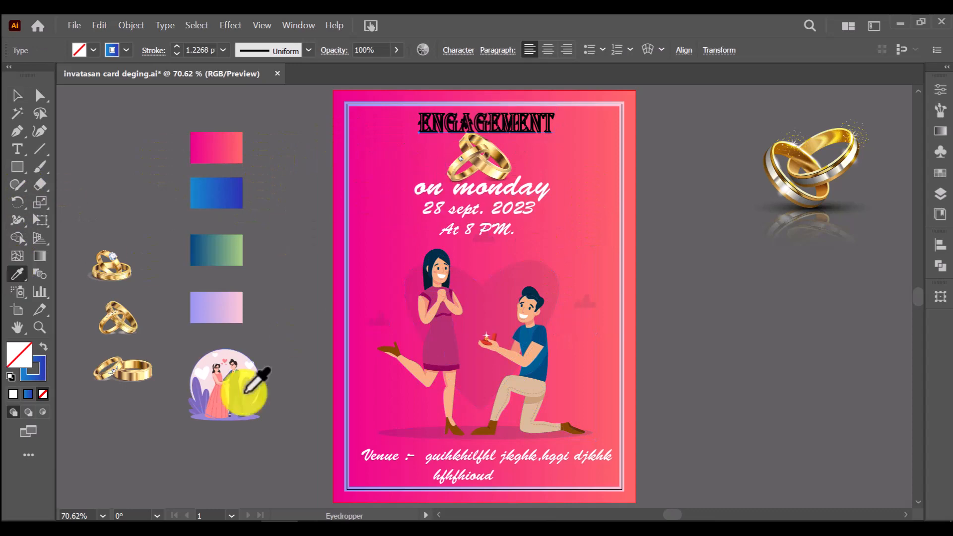
click(204, 375)
click(19, 97)
click(285, 141)
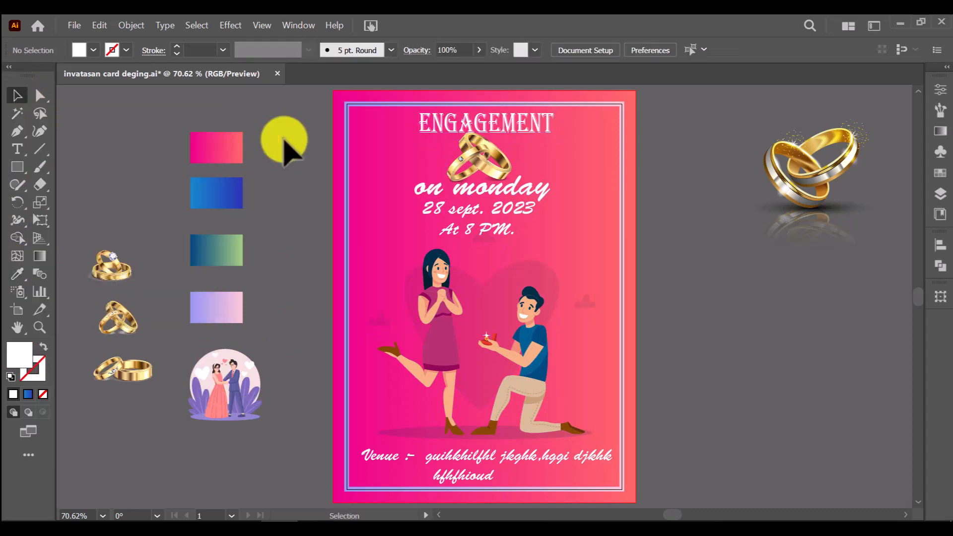
key(ctrl+plus)
key(ctrl+plus)
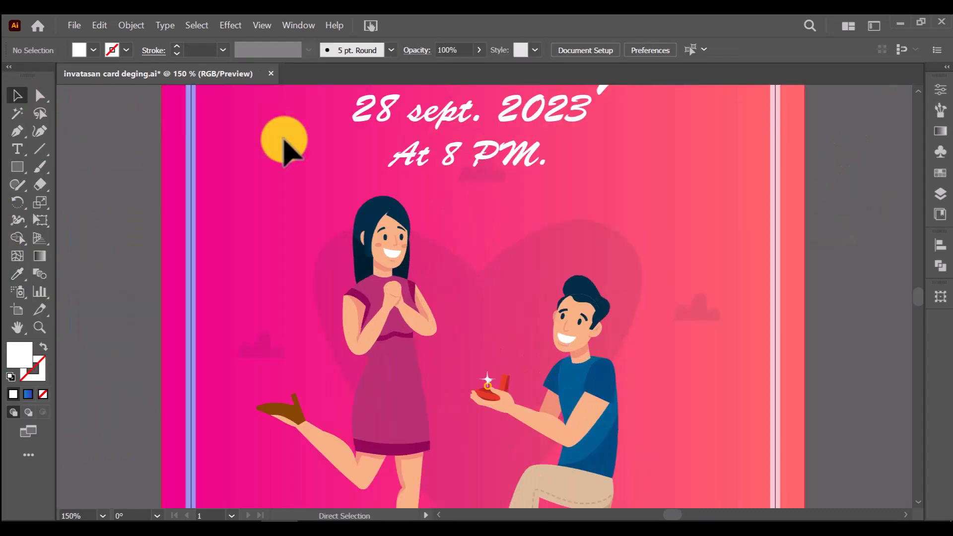
key(ctrl+0)
- Scale down the leftover gradient samples, small rings and round couple illustration together in the area left of the card
drag(104, 107, 255, 505)
drag(199, 308, 53, 304)
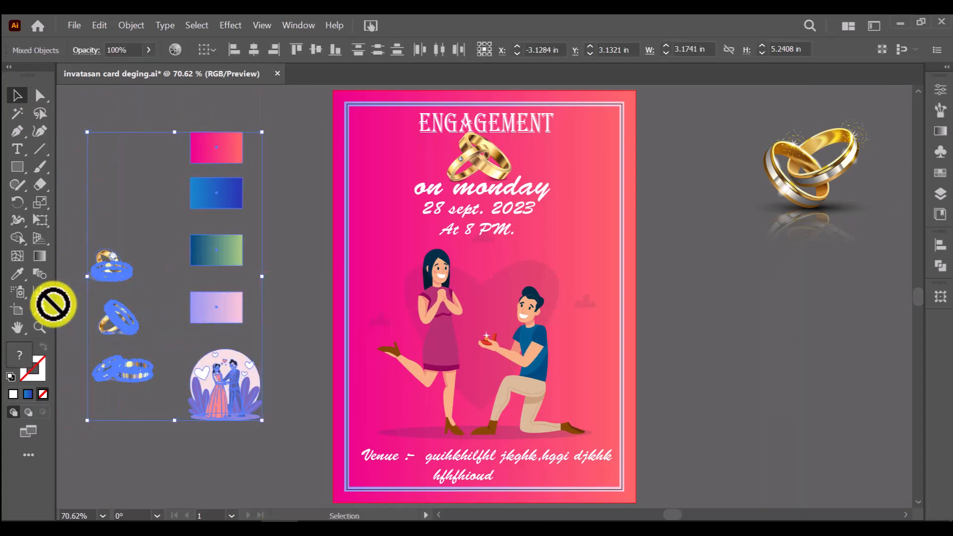
drag(87, 132, 159, 245)
click(270, 272)
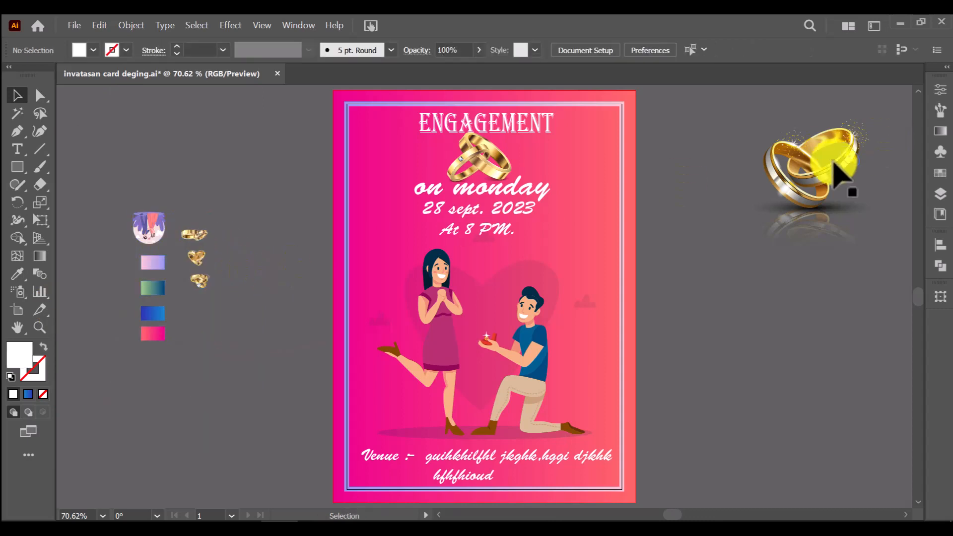
- Shrink the large gold rings image on the right side of the card to a small thumbnail
click(817, 179)
drag(726, 115, 799, 165)
click(779, 288)
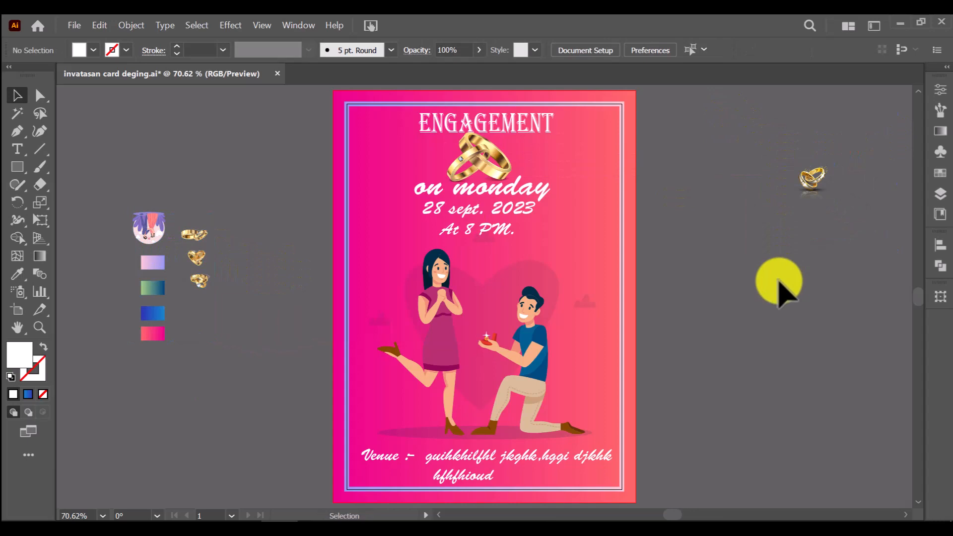